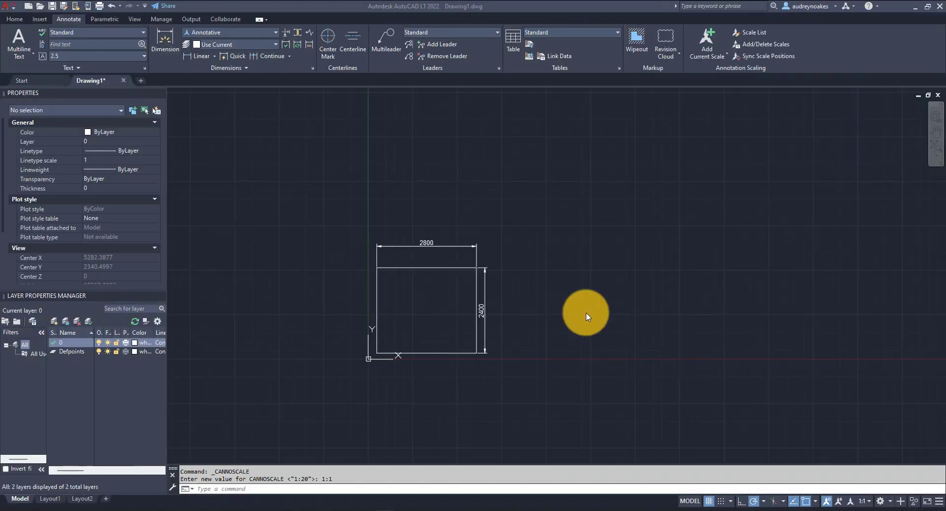
{"action": "scroll", "coordinate": [586, 326], "scroll_direction": "up", "scroll_amount": 2}
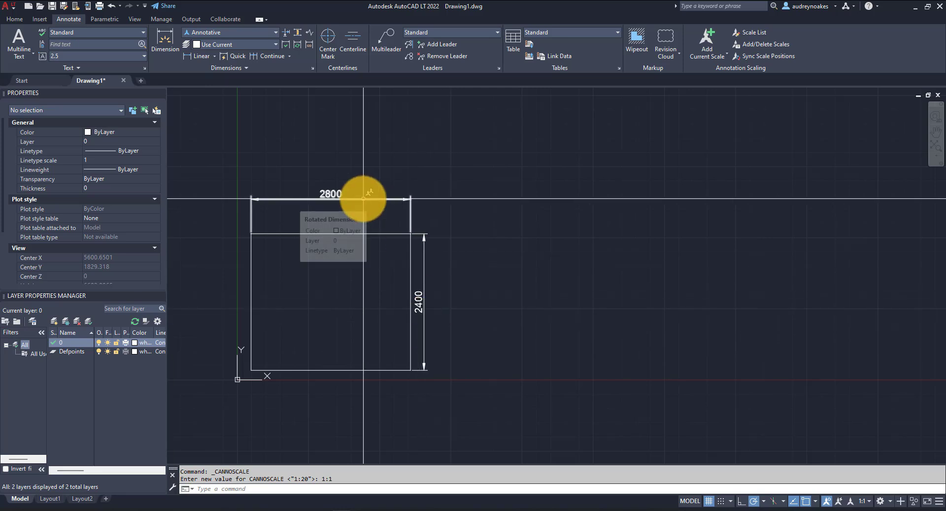
{"action": "left_click", "coordinate": [411, 206]}
{"action": "left_click", "coordinate": [418, 220]}
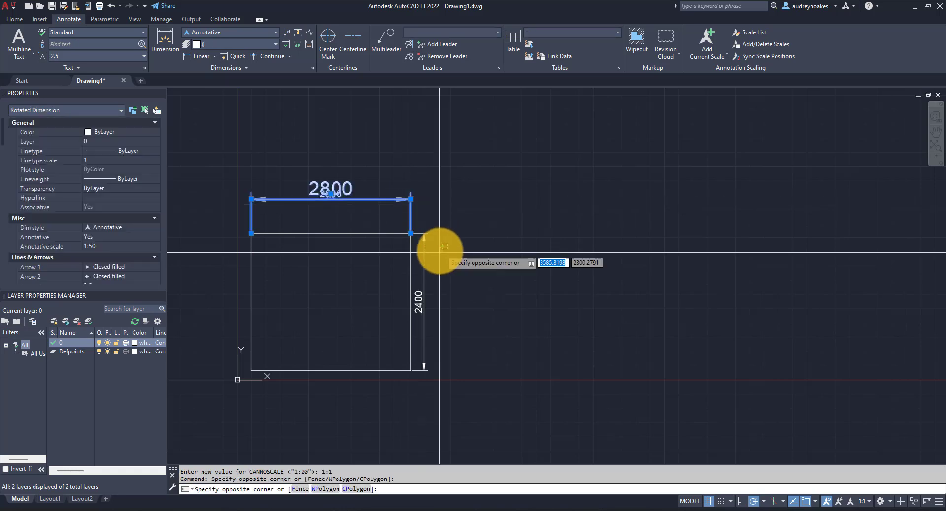
{"action": "left_click", "coordinate": [422, 289]}
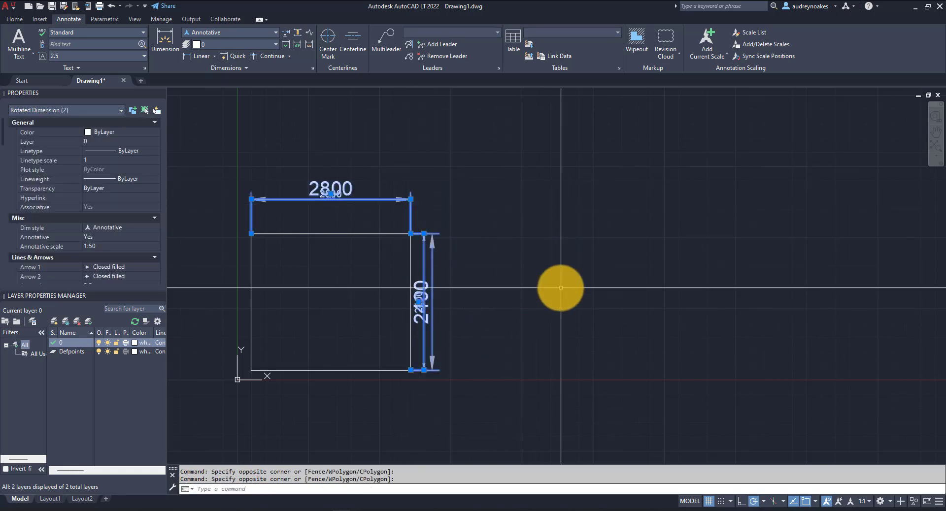
{"action": "scroll", "coordinate": [419, 306], "scroll_direction": "up", "scroll_amount": 4}
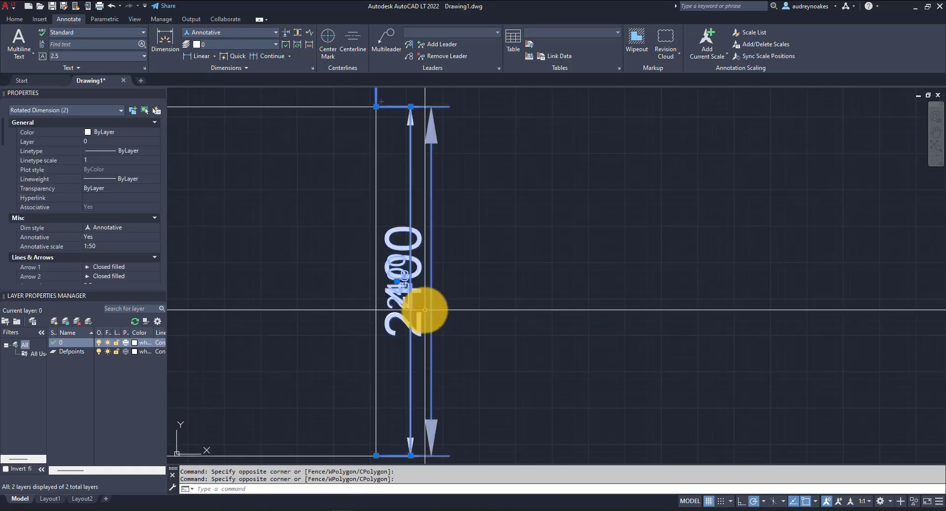
{"action": "scroll", "coordinate": [419, 307], "scroll_direction": "up", "scroll_amount": 2}
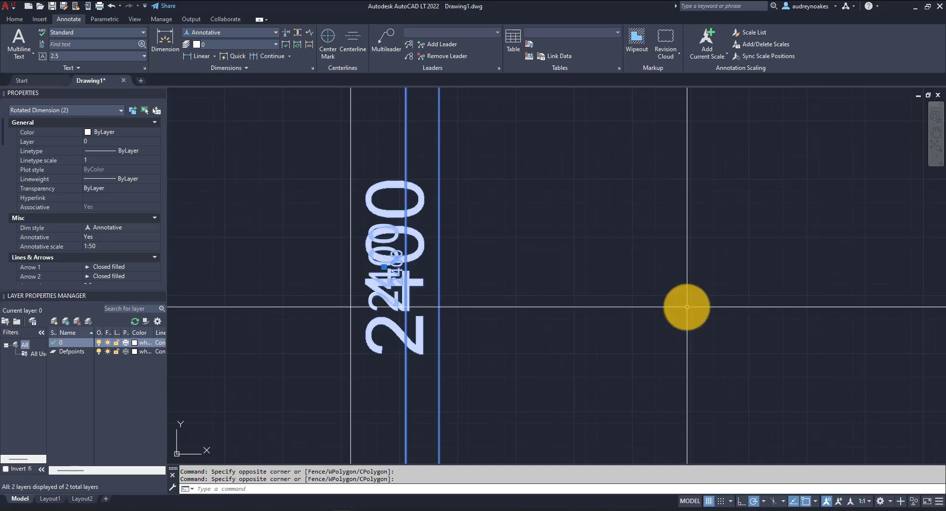
{"action": "key", "text": "Escape"}
{"action": "scroll", "coordinate": [576, 264], "scroll_direction": "down", "scroll_amount": 7}
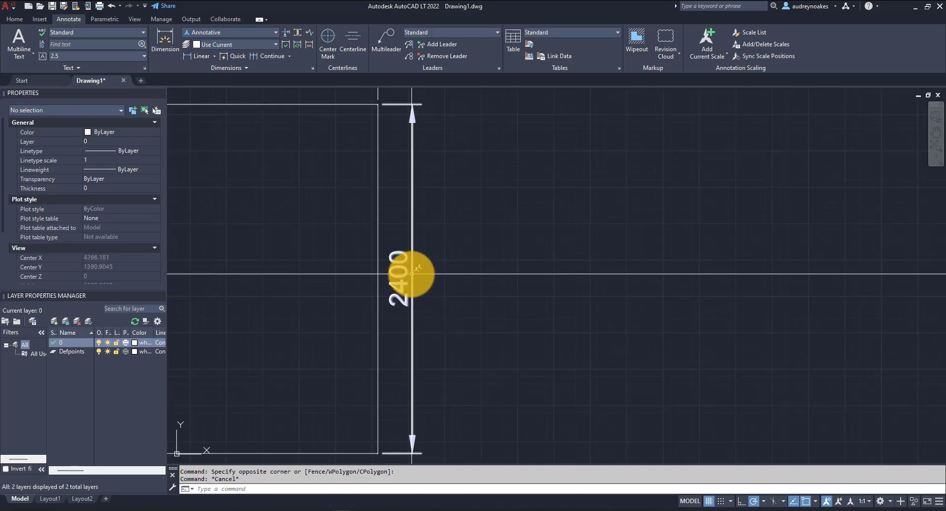
{"action": "mouse_move", "coordinate": [408, 276]}
{"action": "middle_mouse_down"}
{"action": "mouse_move", "coordinate": [469, 281]}
{"action": "mouse_move", "coordinate": [551, 311]}
{"action": "middle_mouse_up"}
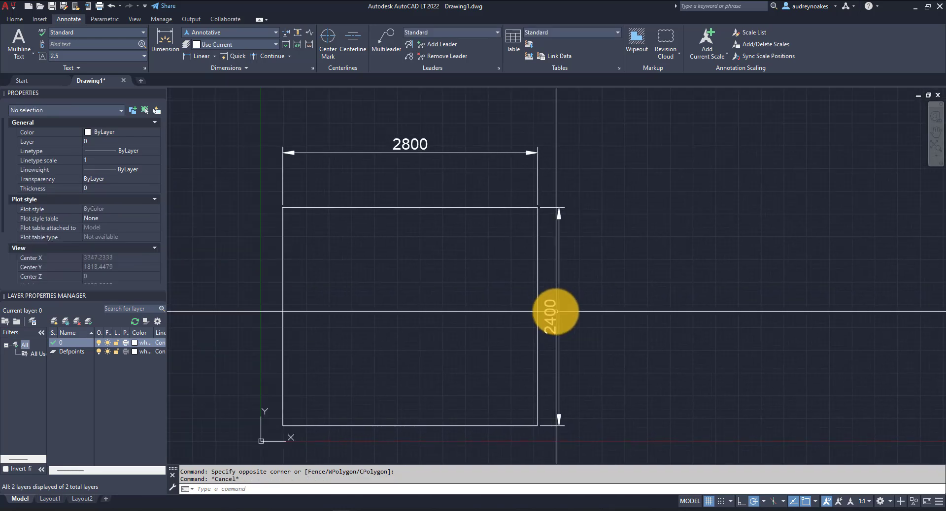
- Switch the annotation scale to 1:50, then 1:20, then 1:100, and display Layout1
{"action": "left_click", "coordinate": [870, 506]}
{"action": "left_click", "coordinate": [826, 383]}
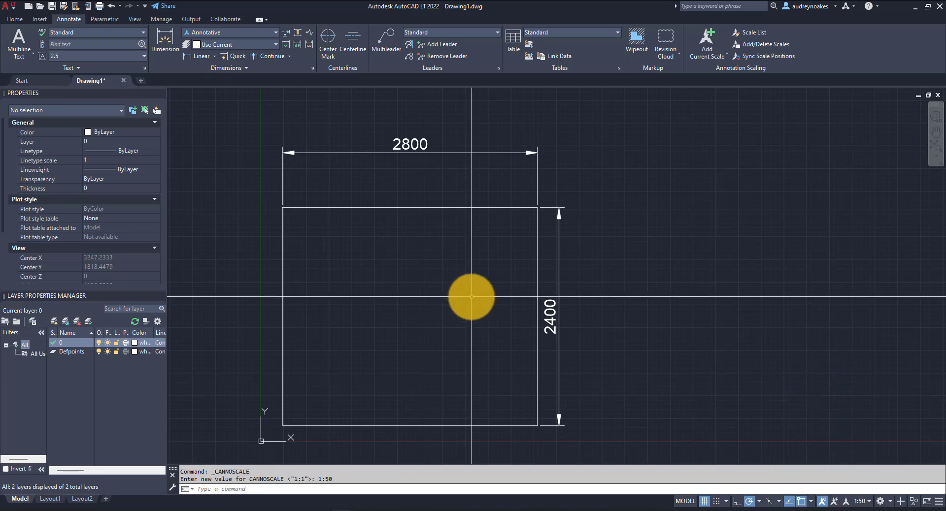
{"action": "left_click", "coordinate": [868, 504]}
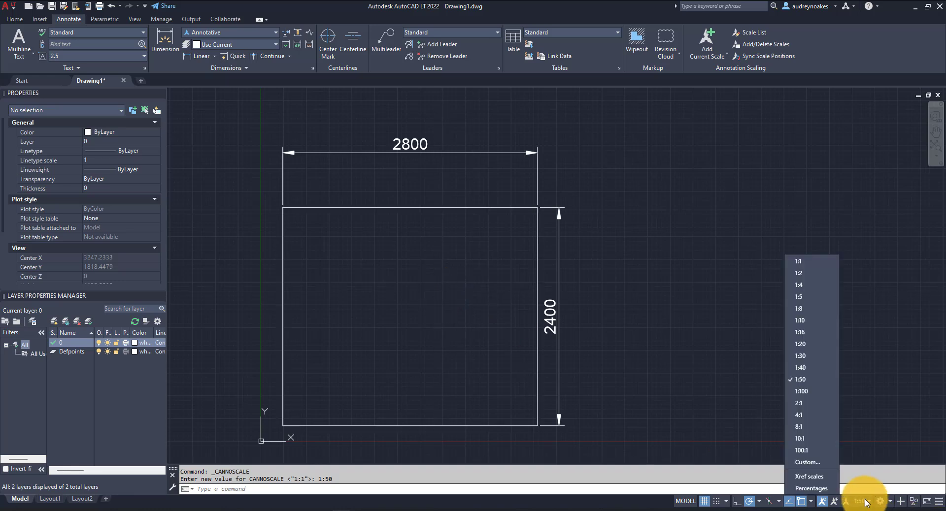
{"action": "left_click", "coordinate": [820, 344]}
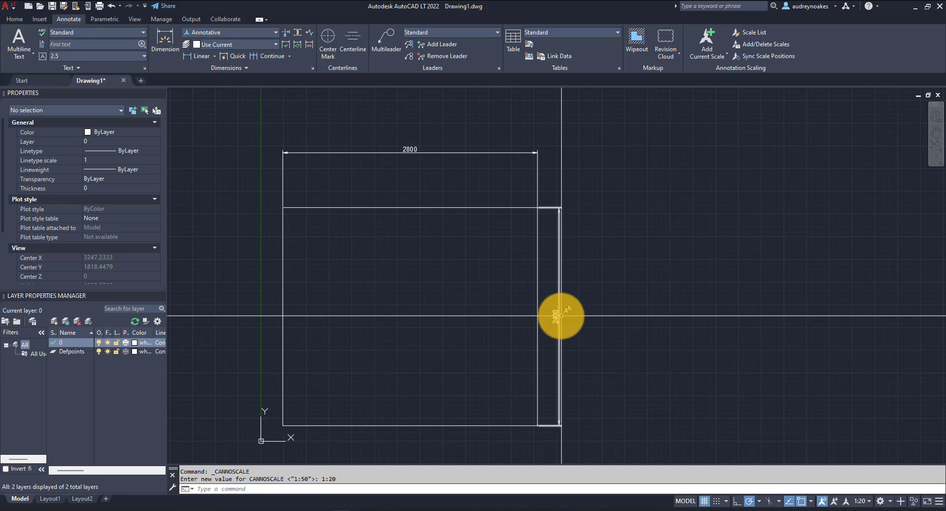
{"action": "left_click", "coordinate": [869, 505]}
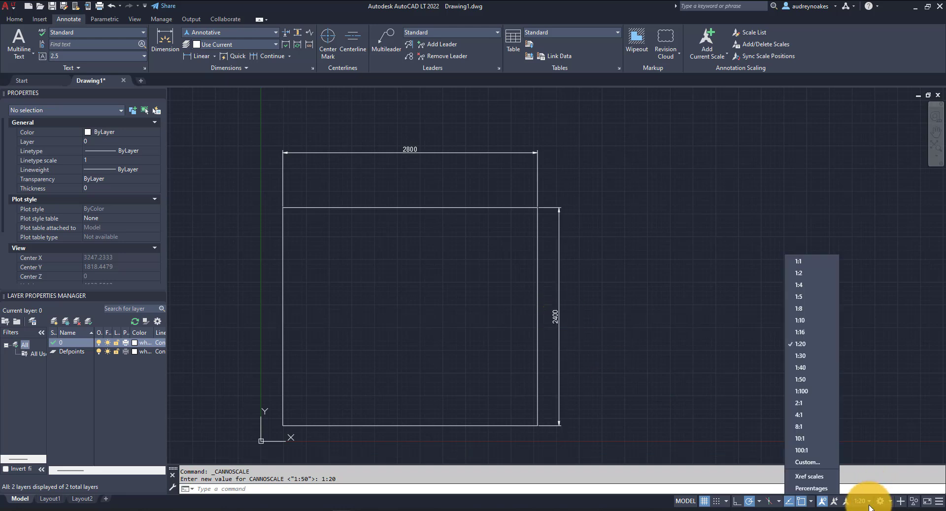
{"action": "left_click", "coordinate": [803, 393]}
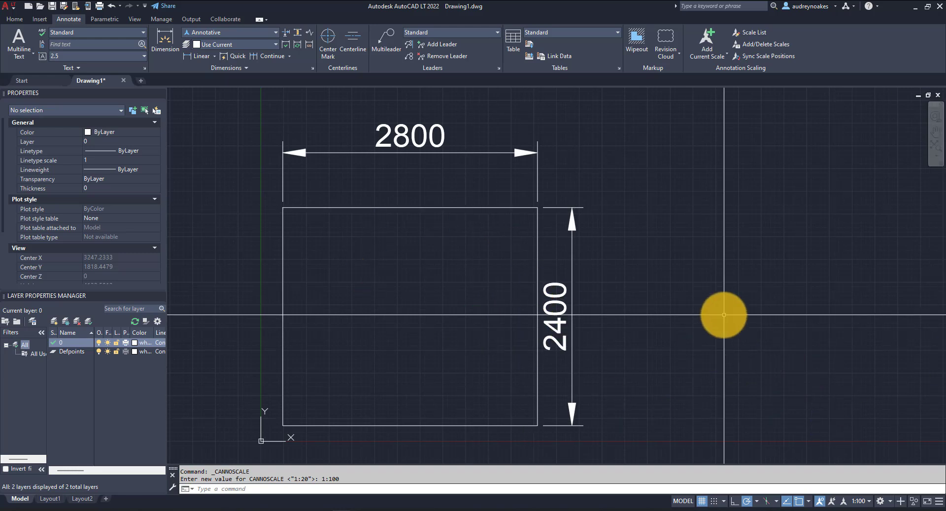
{"action": "left_click", "coordinate": [49, 499]}
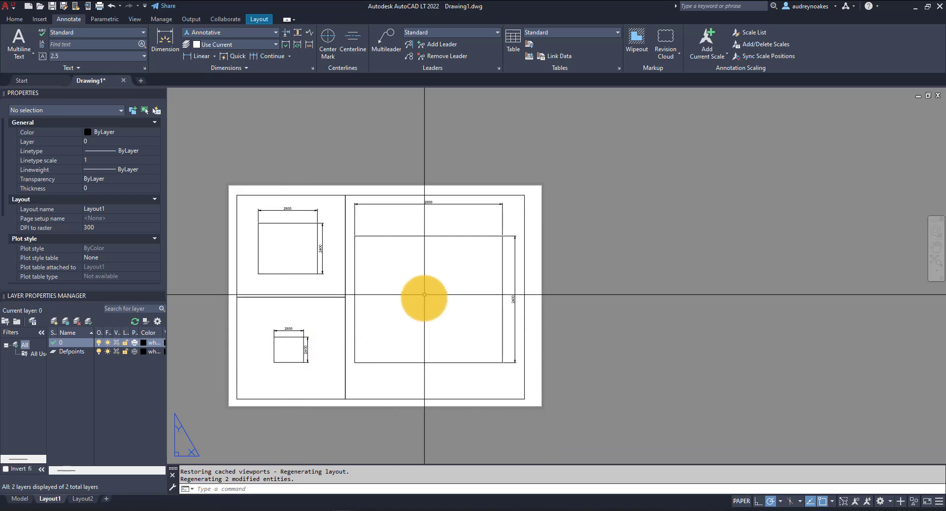
- Zoom and pan the Layout1 viewports to compare the 2800 and 2400 dimensions
{"action": "scroll", "coordinate": [275, 218], "scroll_direction": "up", "scroll_amount": 4}
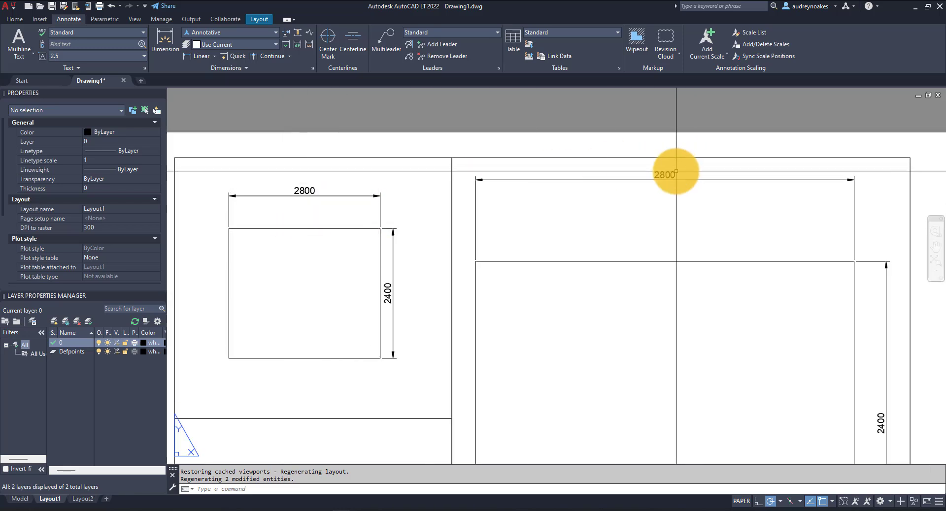
{"action": "scroll", "coordinate": [701, 244], "scroll_direction": "down", "scroll_amount": 5}
{"action": "scroll", "coordinate": [697, 239], "scroll_direction": "up", "scroll_amount": 6}
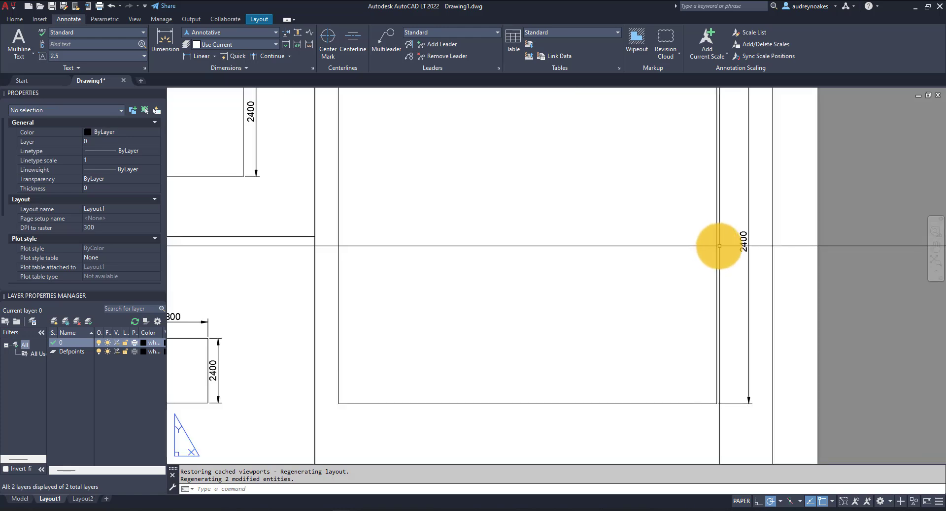
{"action": "scroll", "coordinate": [744, 279], "scroll_direction": "down", "scroll_amount": 5}
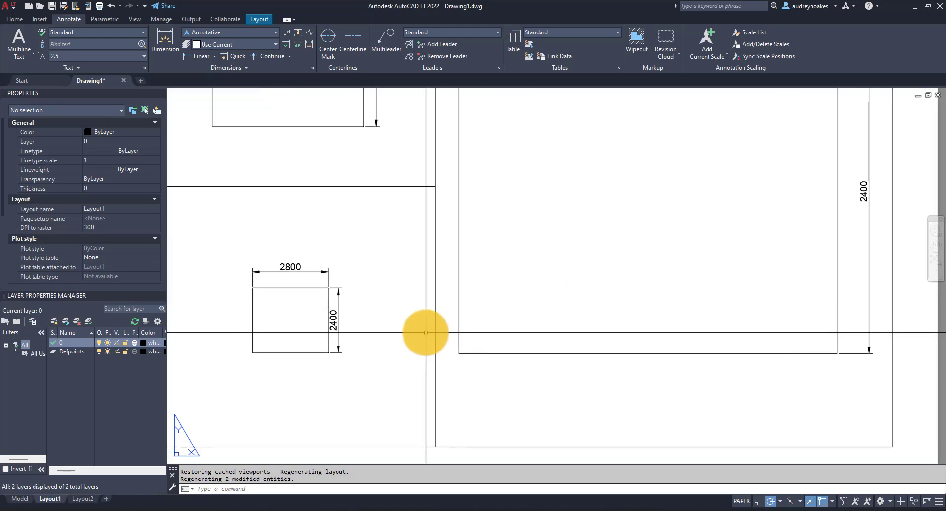
{"action": "middle_click_drag", "start_coordinate": [395, 292], "coordinate": [353, 342]}
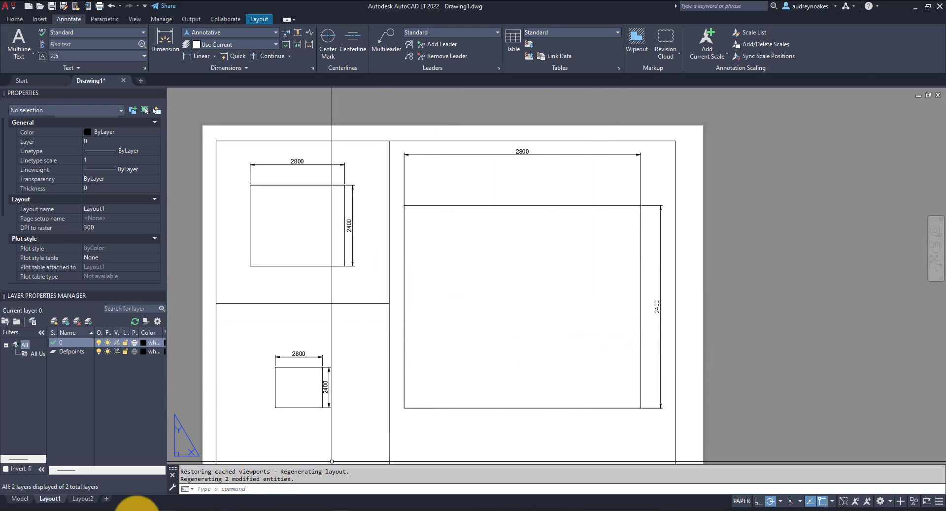
- Return to model space and reposition the view on the dimensioned rectangle
{"action": "left_click", "coordinate": [20, 502]}
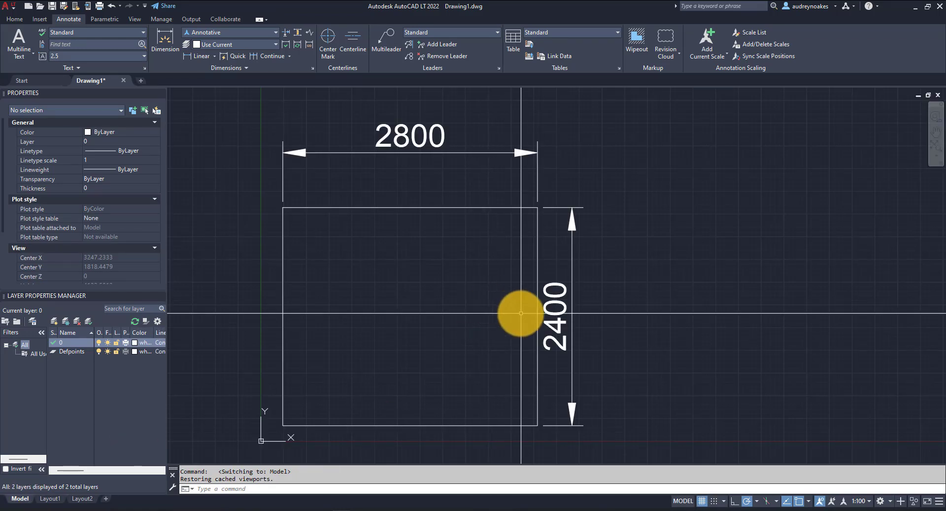
{"action": "scroll", "coordinate": [517, 312], "scroll_direction": "down", "scroll_amount": 2}
{"action": "middle_click_drag", "start_coordinate": [498, 317], "coordinate": [384, 283]}
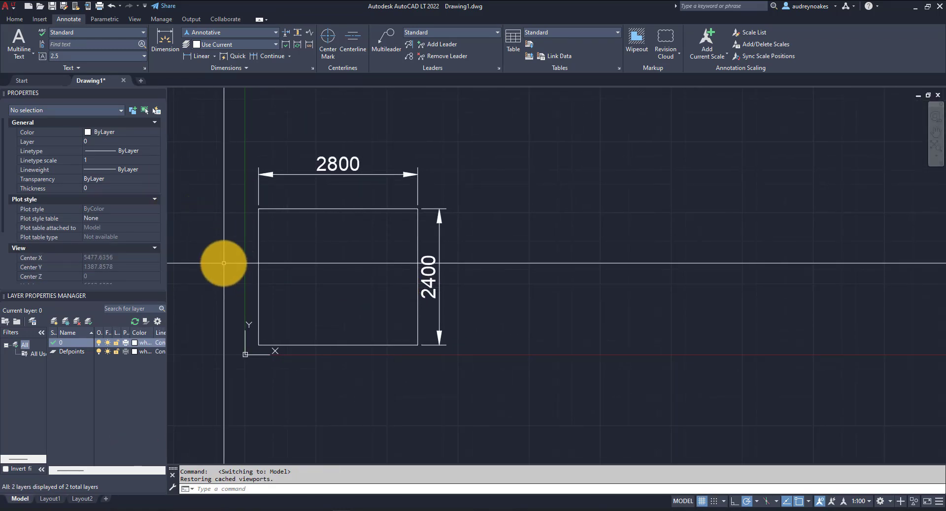
- Draw a closed 750 by 800 polyline box inside the large rectangle
{"action": "key", "text": "Return"}
{"action": "scroll", "coordinate": [306, 270], "scroll_direction": "up", "scroll_amount": 4}
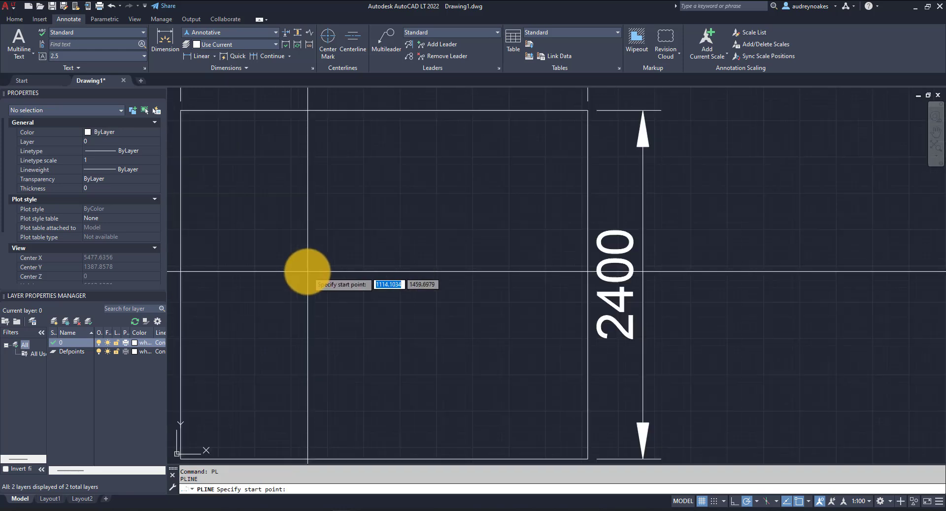
{"action": "left_click", "coordinate": [302, 243]}
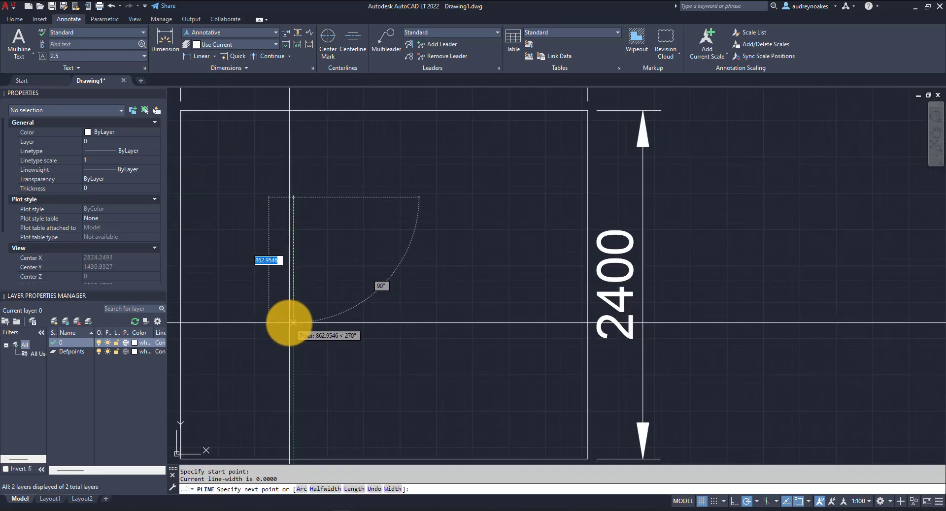
{"action": "type", "text": "800"}
{"action": "key", "text": "Return"}
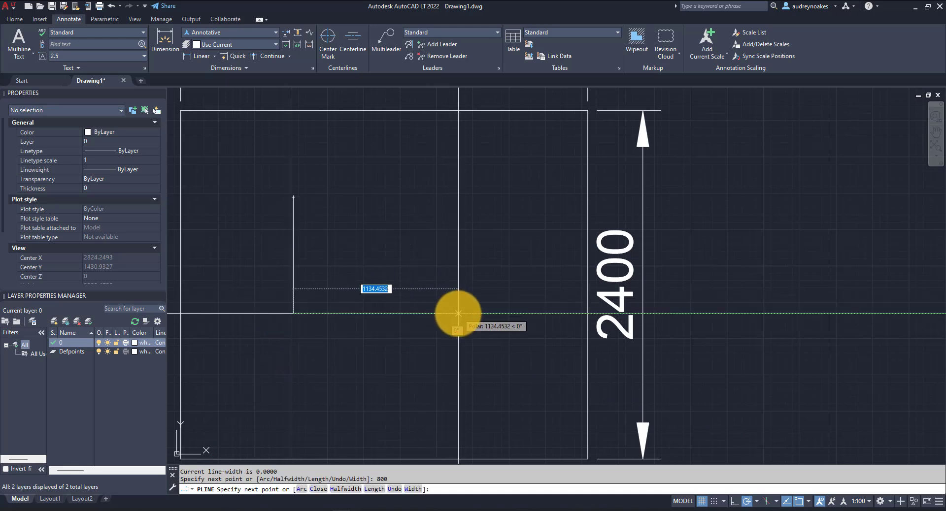
{"action": "type", "text": "750"}
{"action": "key", "text": "Return"}
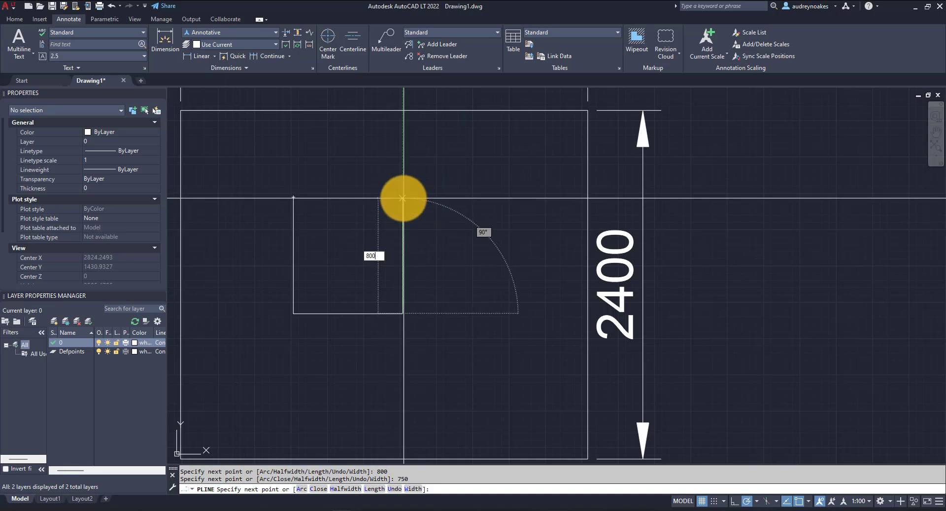
{"action": "type", "text": "800"}
{"action": "key", "text": "Return"}
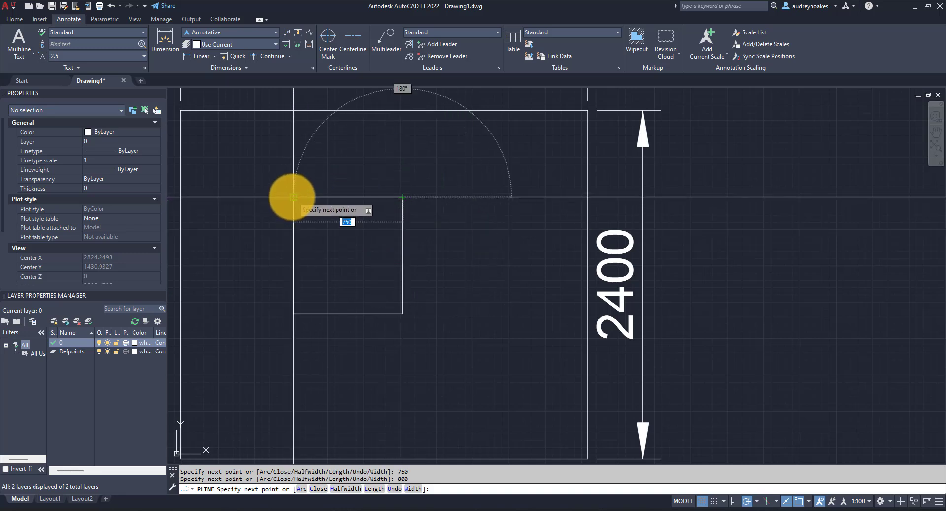
{"action": "left_click", "coordinate": [293, 197]}
{"action": "key", "text": "Return"}
{"action": "scroll", "coordinate": [416, 328], "scroll_direction": "down", "scroll_amount": 2}
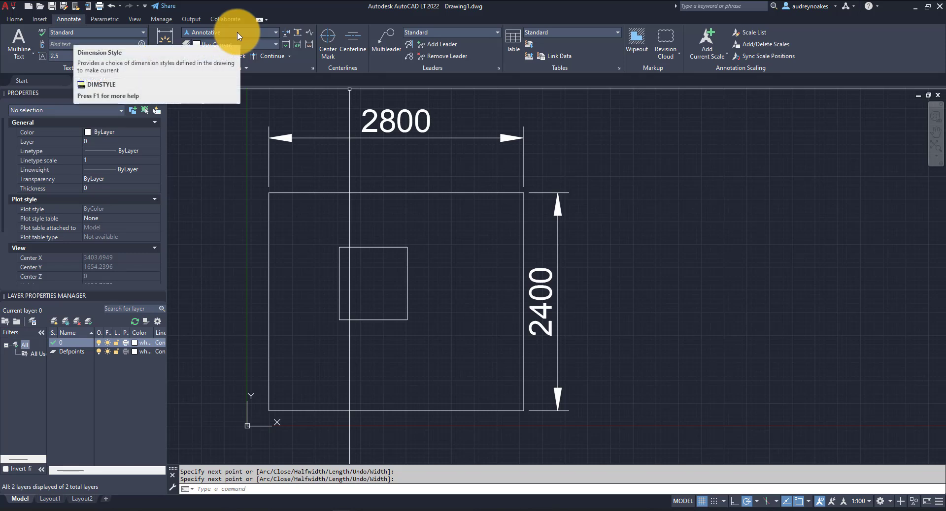
- Add linear dimensions 750 above and 800 left of the inner box, then set annotation scale 1:50
{"action": "left_click", "coordinate": [206, 58]}
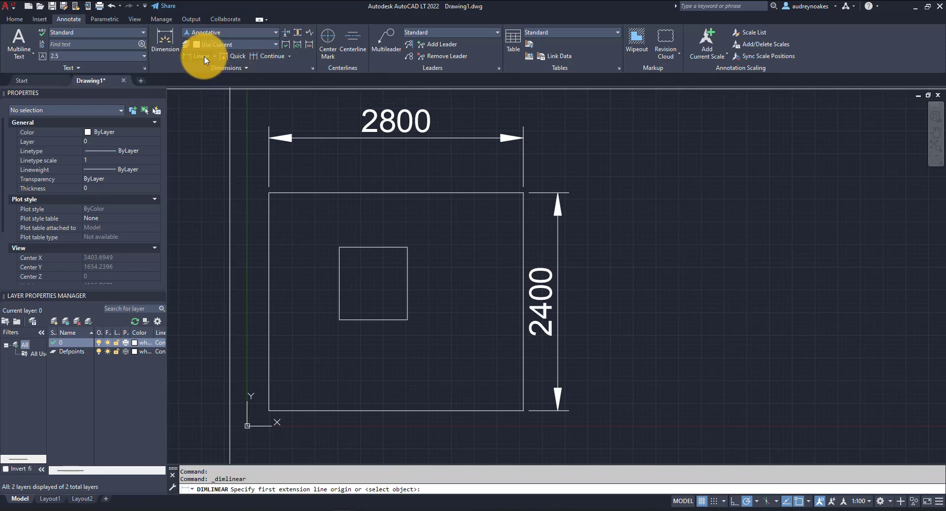
{"action": "left_click", "coordinate": [340, 247]}
{"action": "left_click", "coordinate": [407, 247]}
{"action": "left_click", "coordinate": [411, 229]}
{"action": "key", "text": "Return"}
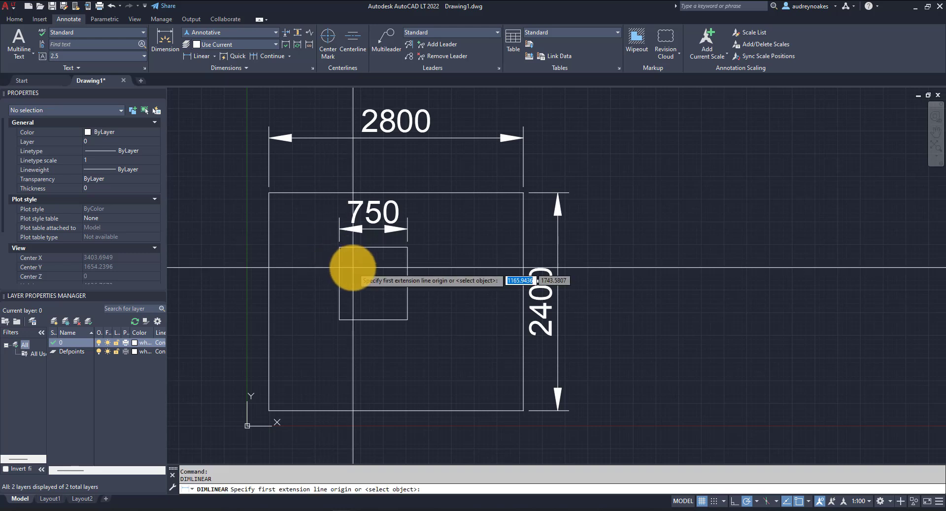
{"action": "left_click", "coordinate": [340, 247]}
{"action": "left_click", "coordinate": [339, 320]}
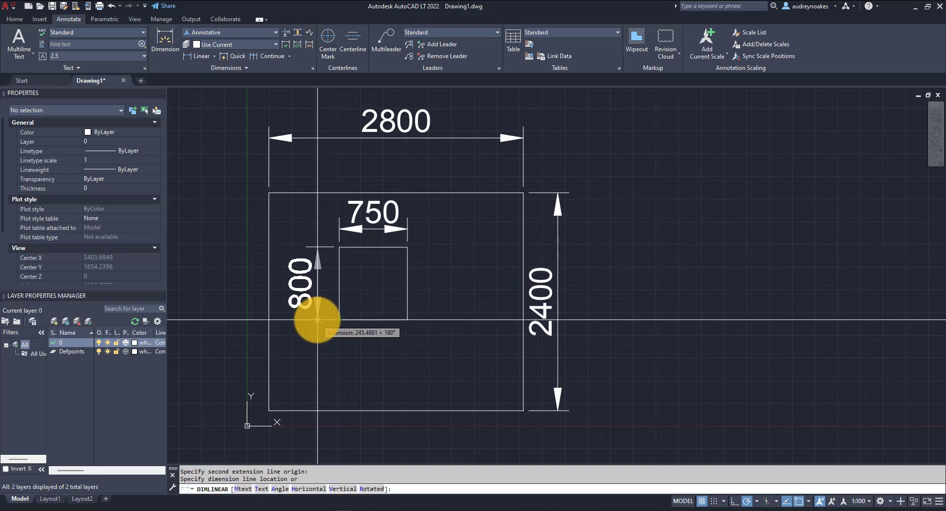
{"action": "left_click", "coordinate": [317, 320]}
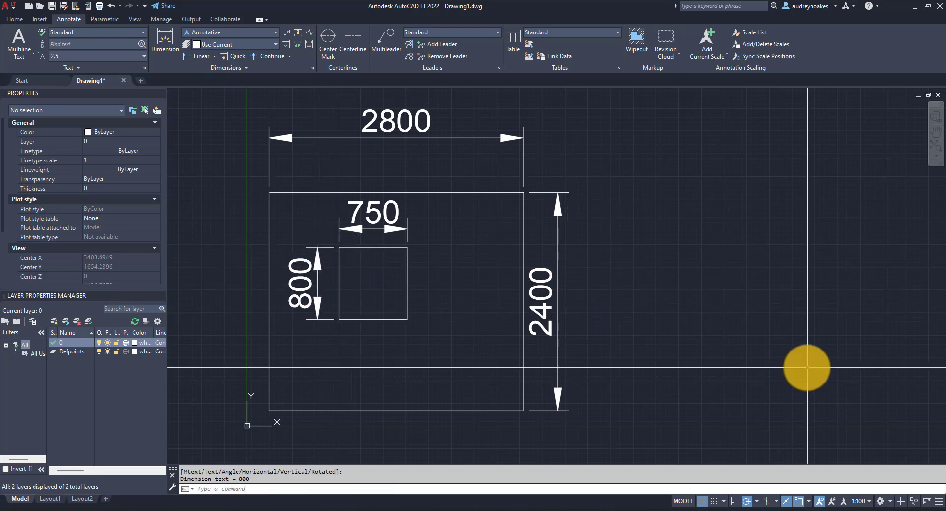
{"action": "left_click", "coordinate": [855, 503]}
{"action": "left_click", "coordinate": [801, 379]}
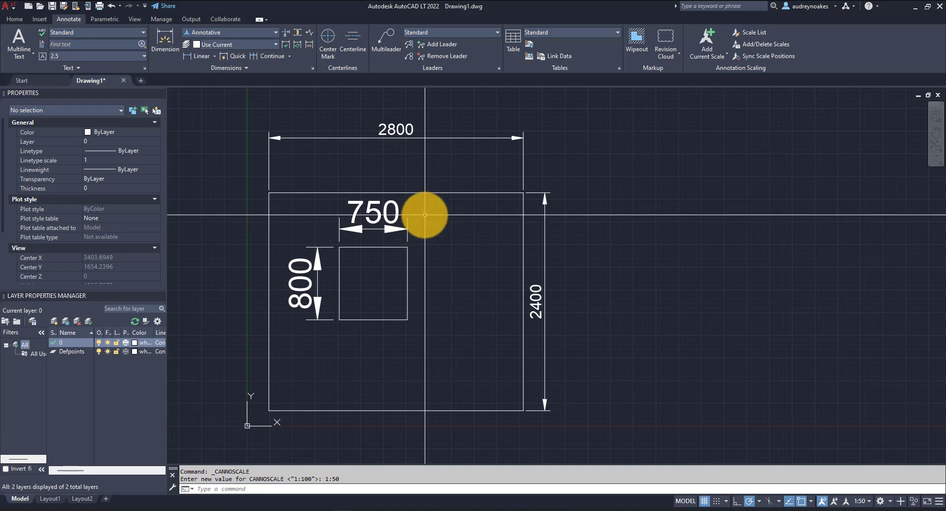
- Select the inner box's 750 and 800 dimensions
{"action": "left_click", "coordinate": [409, 218]}
{"action": "left_click", "coordinate": [363, 224]}
{"action": "left_click", "coordinate": [329, 233]}
{"action": "left_click", "coordinate": [310, 317]}
{"action": "mouse_move", "coordinate": [300, 283]}
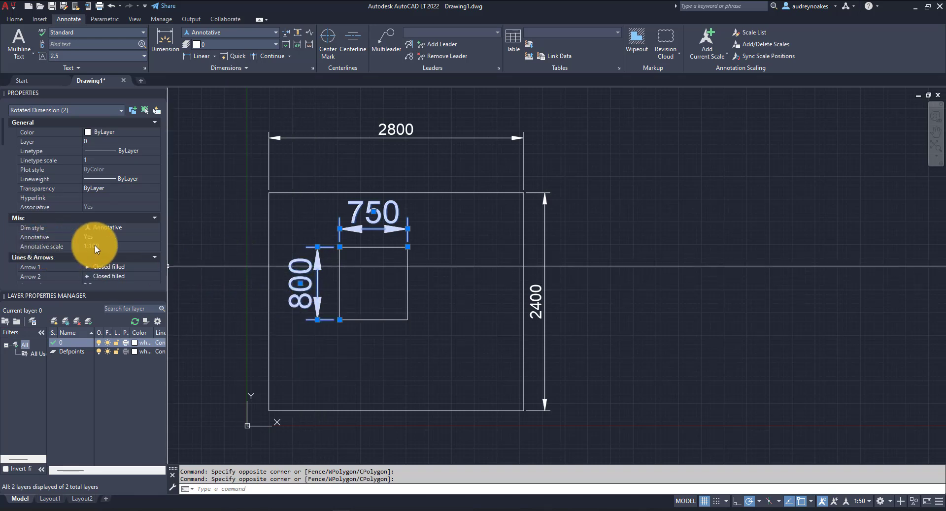
- Add the 1:50 and 1:20 annotative scales to the selected dimensions
{"action": "left_click", "coordinate": [122, 247]}
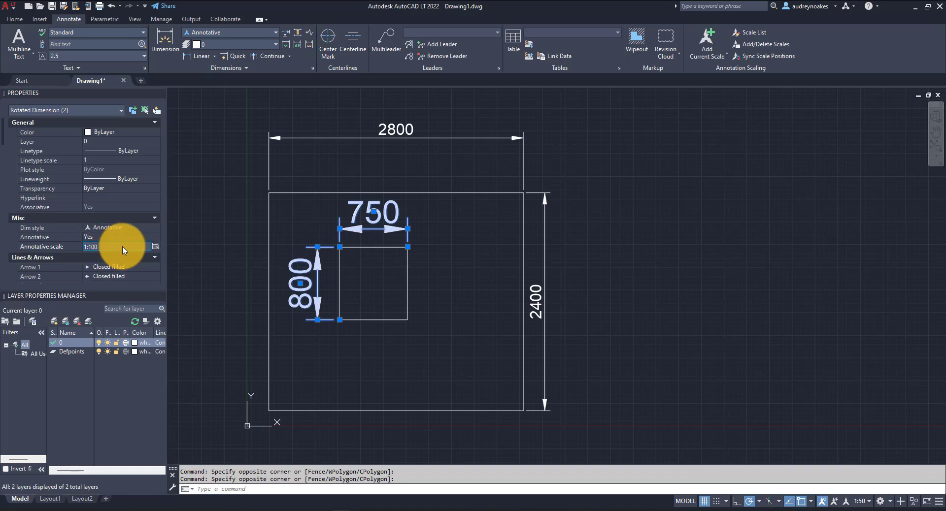
{"action": "left_click", "coordinate": [157, 247]}
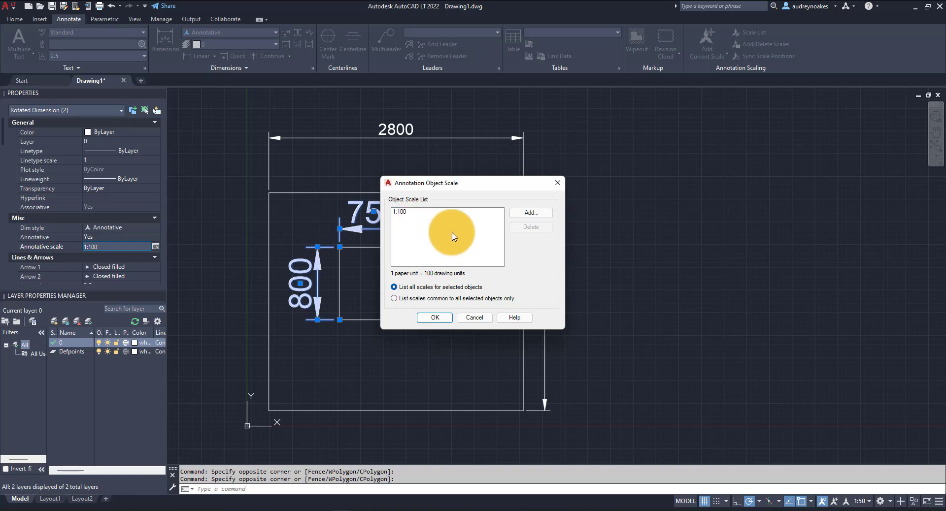
{"action": "left_click", "coordinate": [531, 213]}
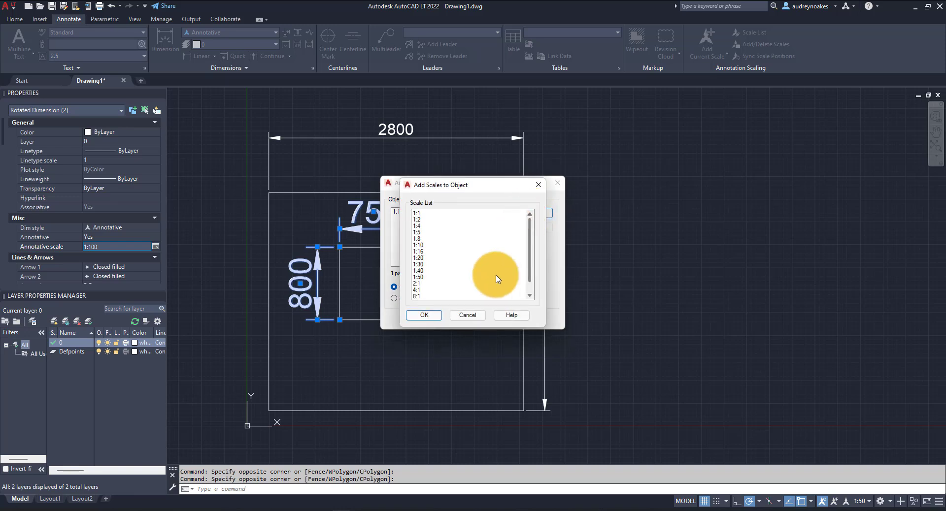
{"action": "left_click", "coordinate": [423, 277]}
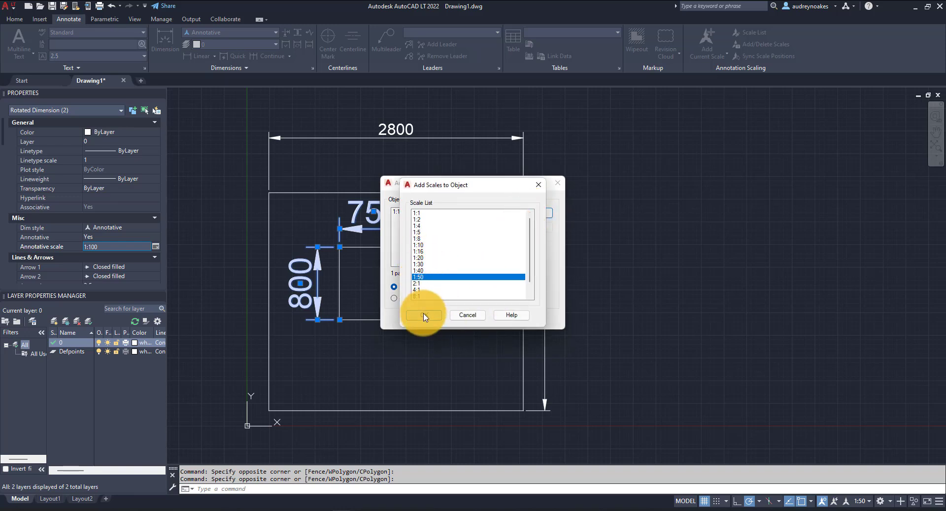
{"action": "left_click", "coordinate": [423, 315]}
{"action": "left_click", "coordinate": [523, 217]}
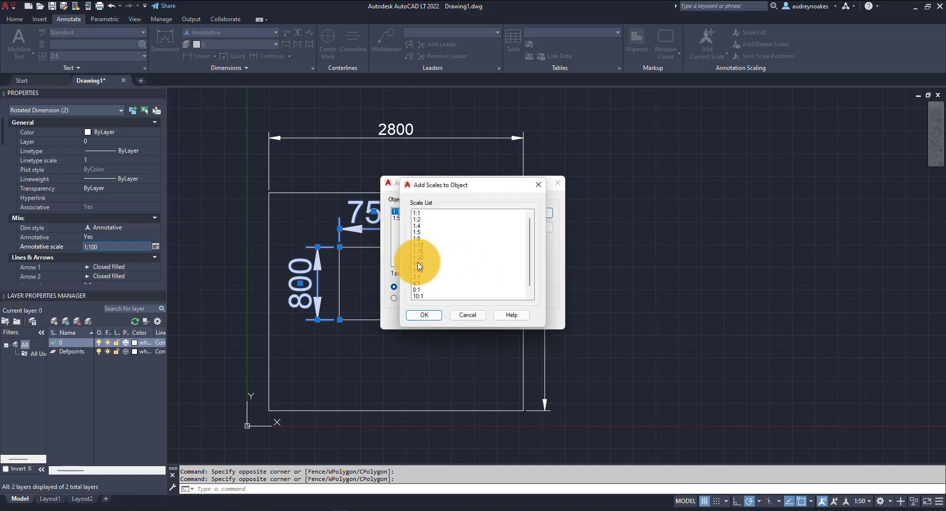
{"action": "left_click", "coordinate": [424, 315]}
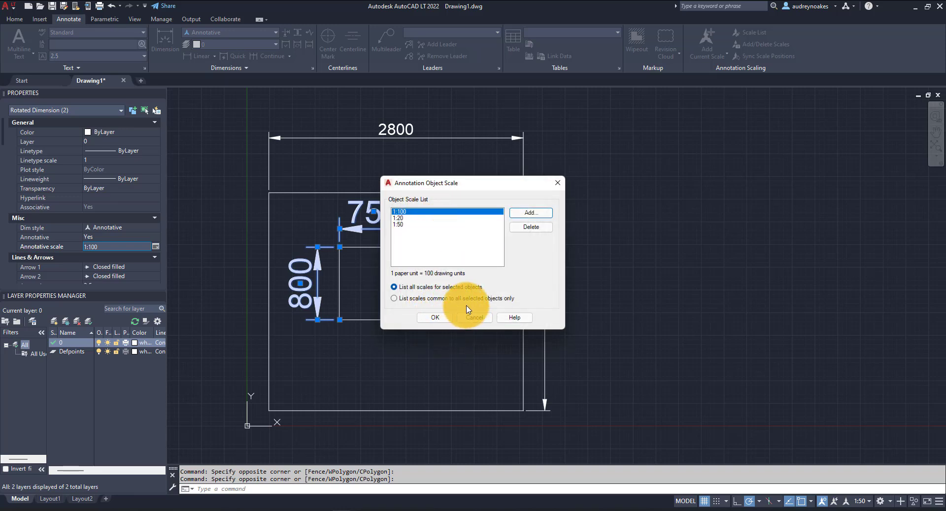
{"action": "left_click", "coordinate": [447, 318]}
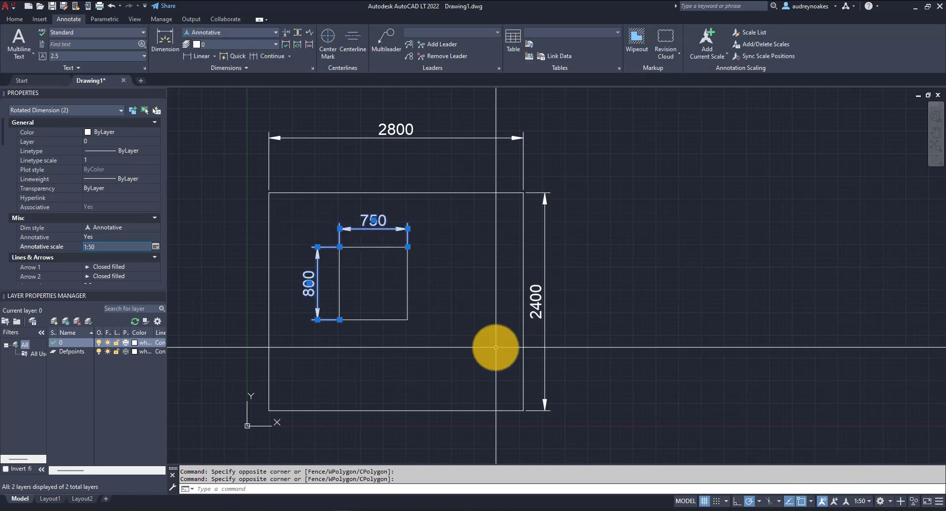
- Switch the annotation scale to 1:20, then back to 1:100, and display Layout1
{"action": "left_click", "coordinate": [865, 506]}
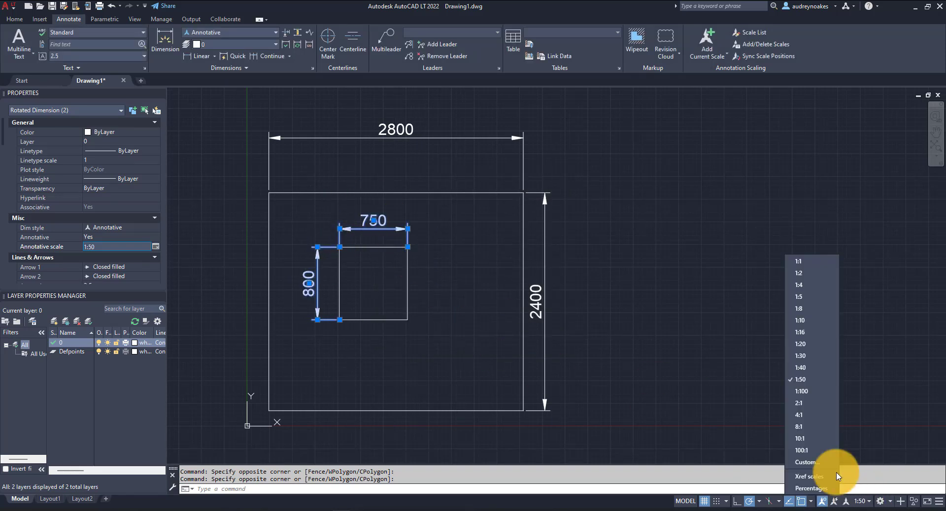
{"action": "left_click", "coordinate": [808, 344]}
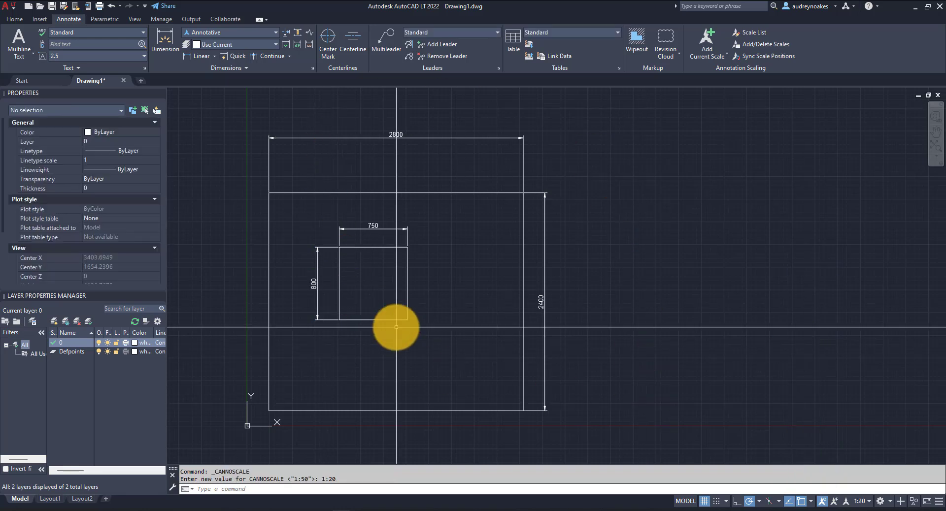
{"action": "left_click", "coordinate": [860, 501]}
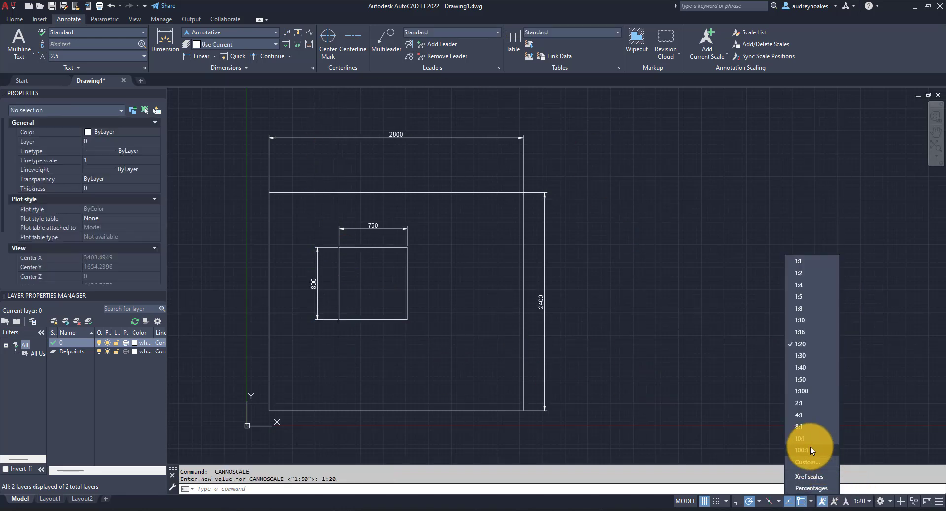
{"action": "left_click", "coordinate": [815, 389]}
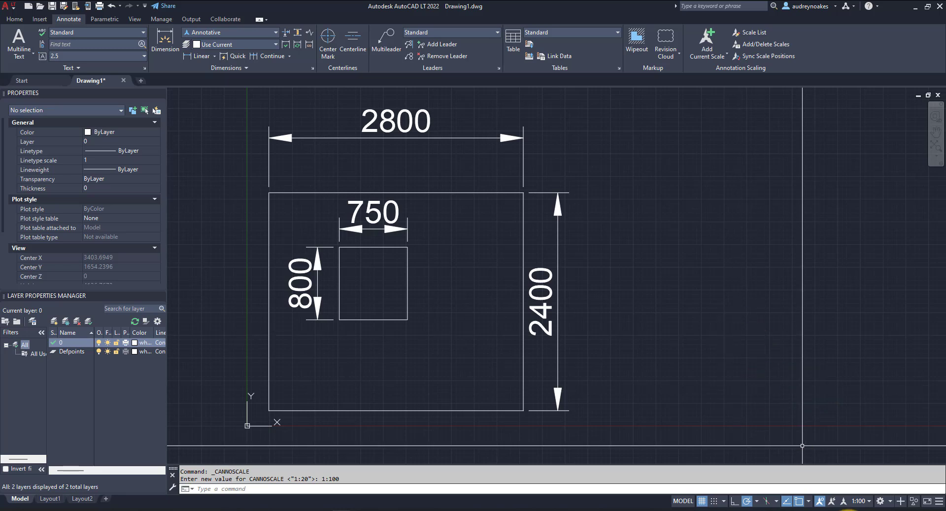
{"action": "left_click", "coordinate": [52, 499]}
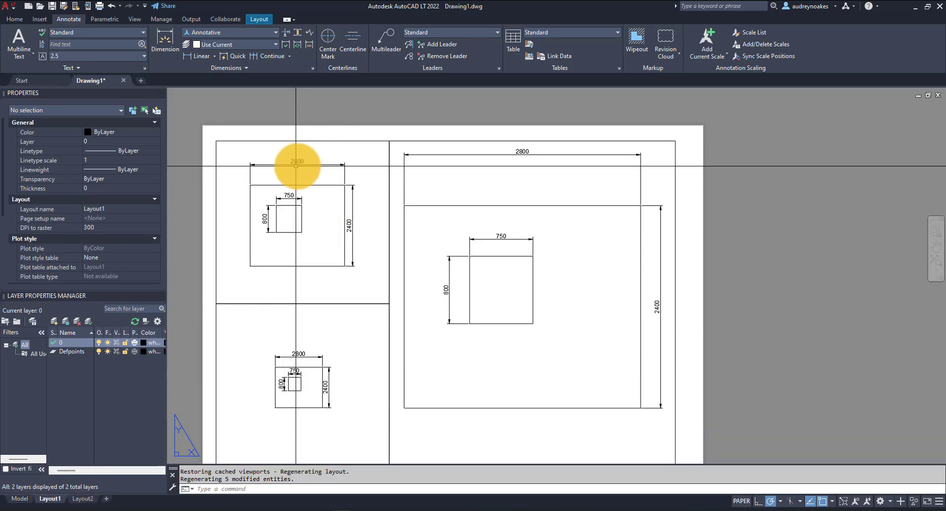